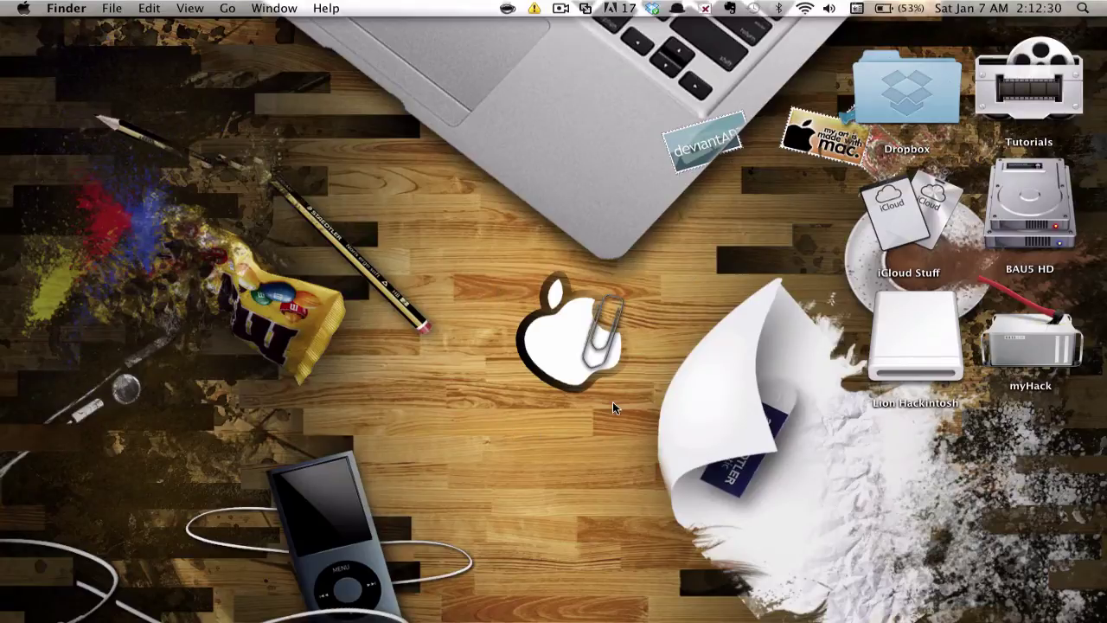
# Locate the Install Mac OS X Lion app in the Applications folder, and close the folder window.
pyautogui.moveTo(149, 601)
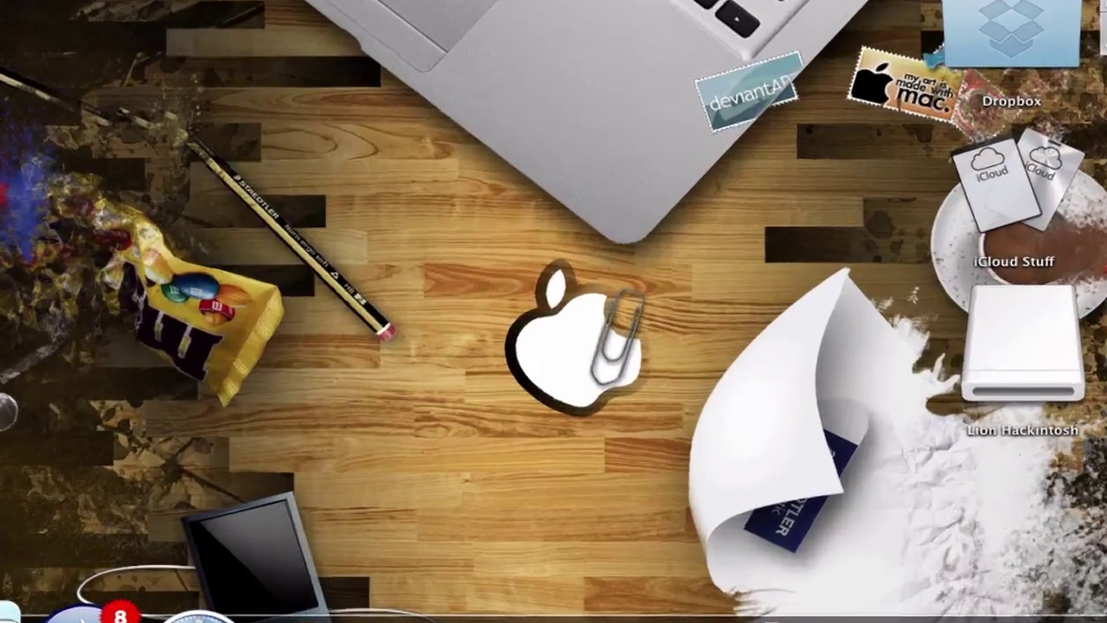
pyautogui.click(90, 575)
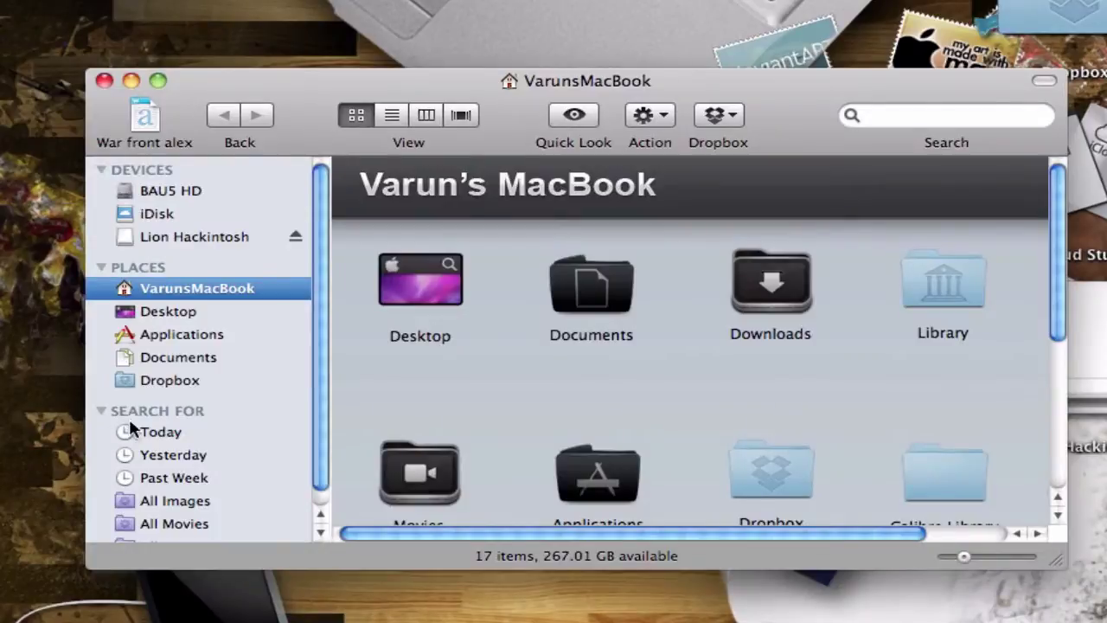
pyautogui.click(195, 336)
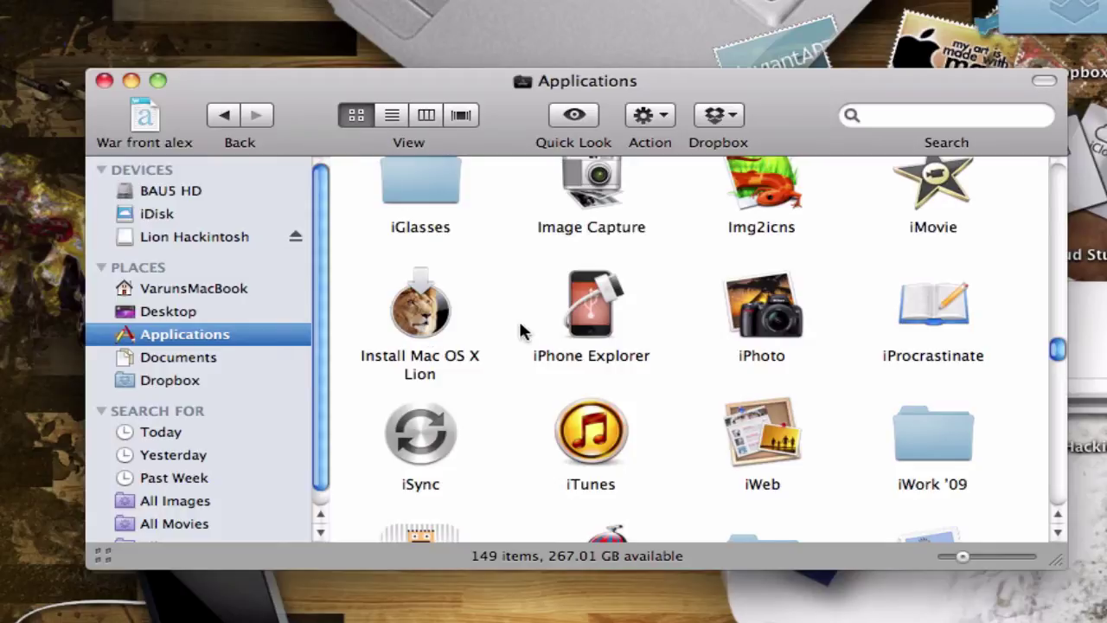
pyautogui.click(429, 322)
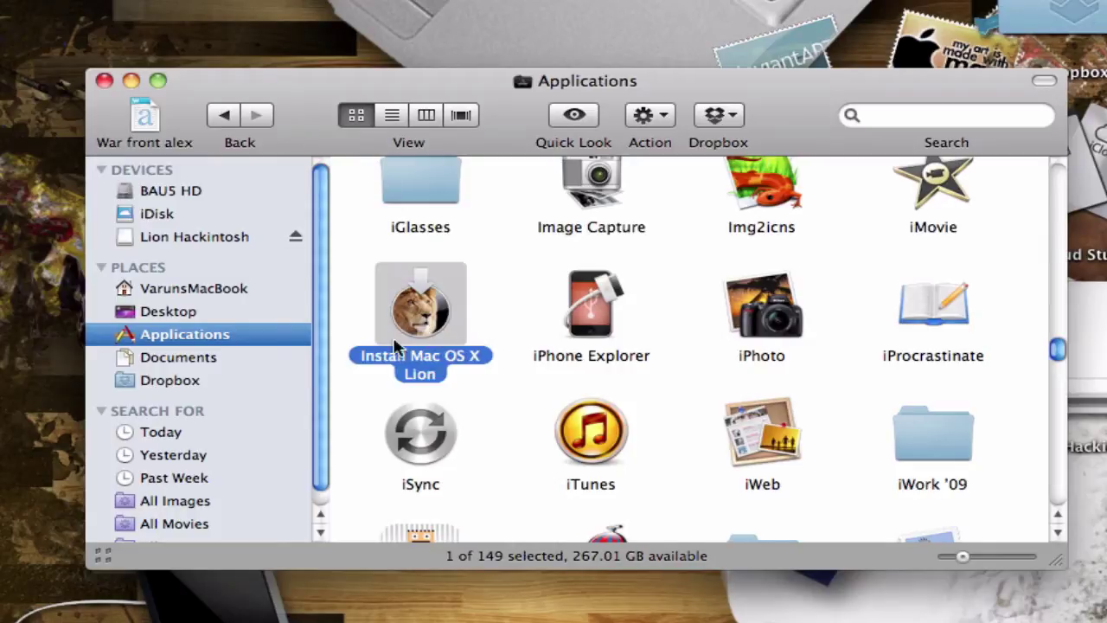
pyautogui.click(517, 326)
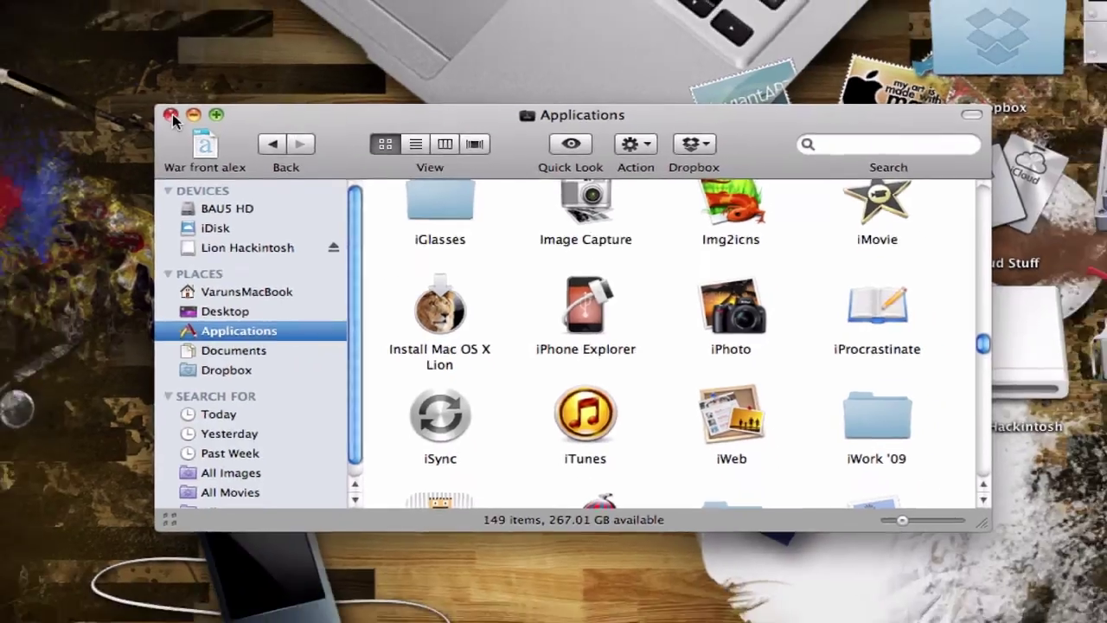
pyautogui.click(170, 115)
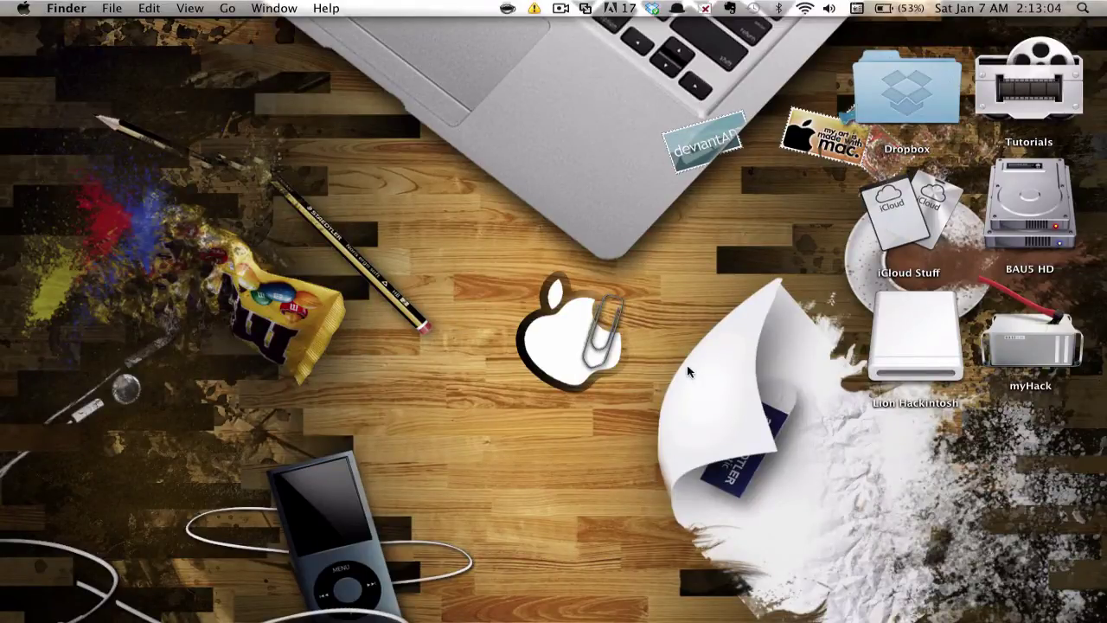
# Launch Disk Utility from the Utilities folder inside Applications.
pyautogui.hotkey('alt', 'space')
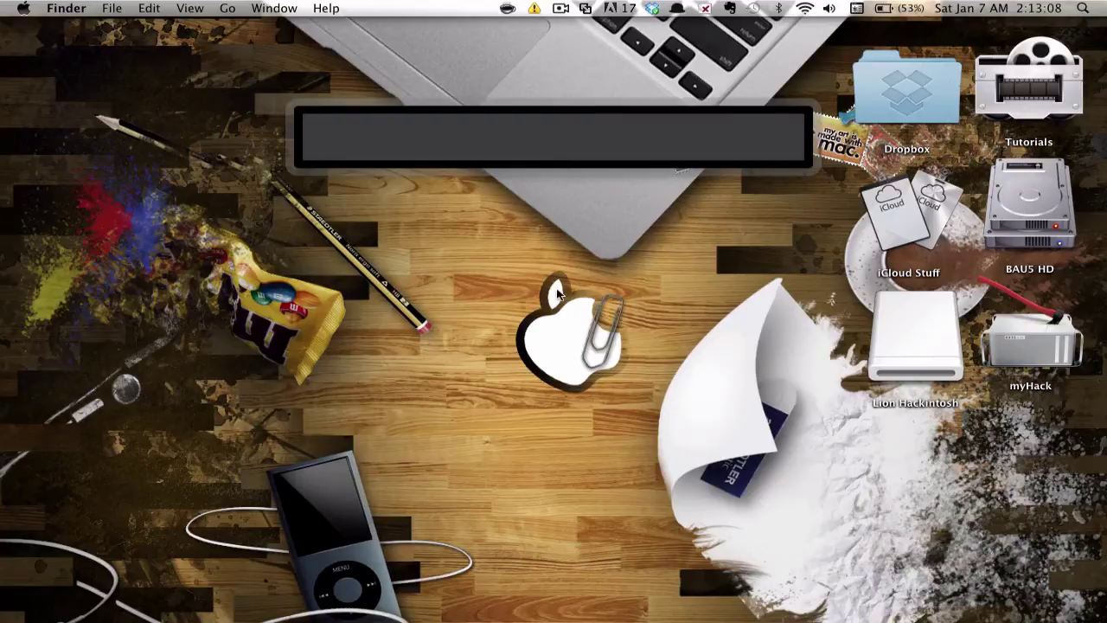
pyautogui.press('Escape')
pyautogui.moveTo(744, 620)
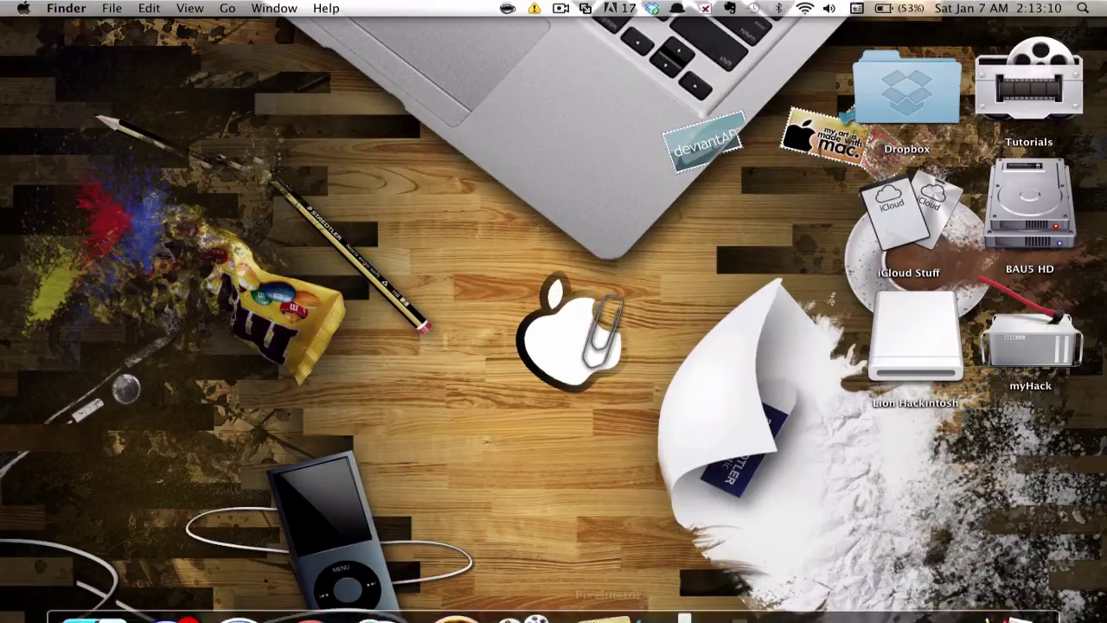
pyautogui.click(792, 585)
pyautogui.scroll(-10, 865, 346)
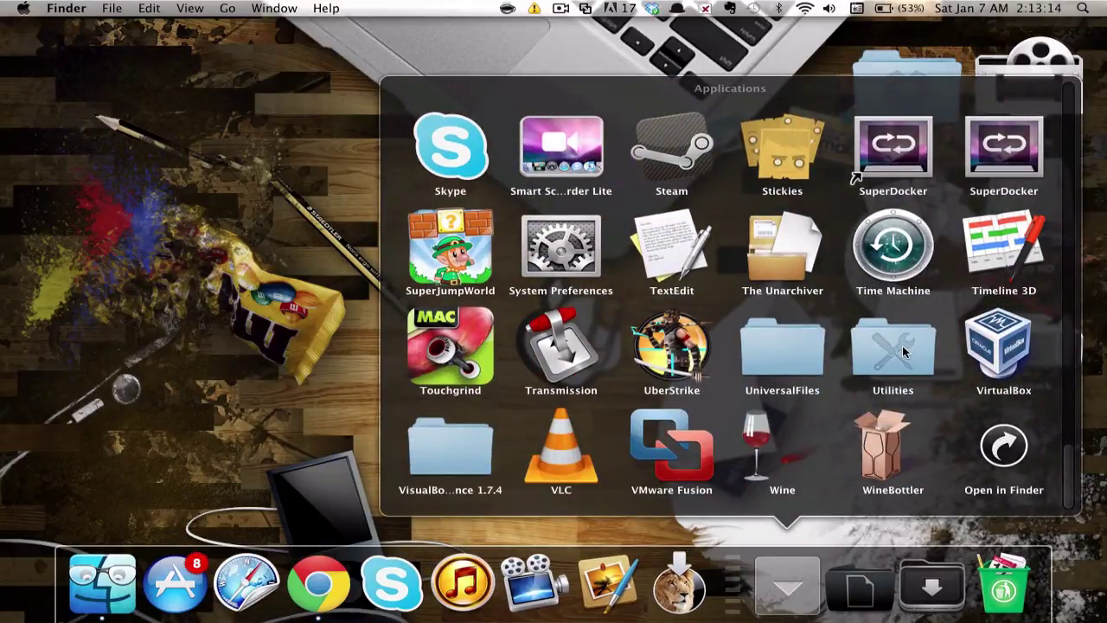
pyautogui.click(904, 352)
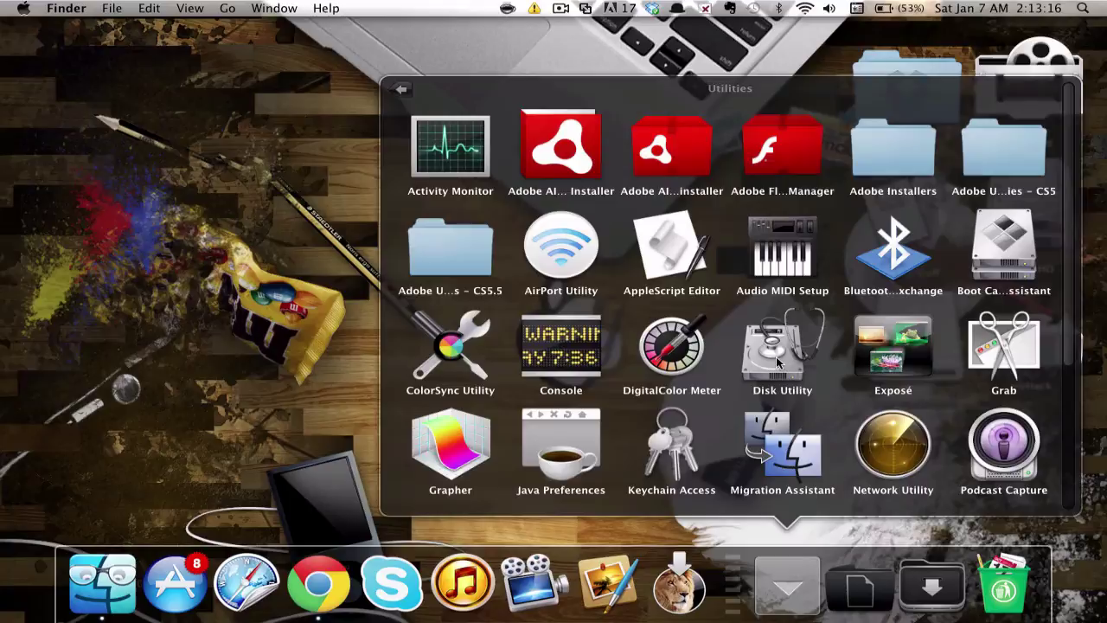
pyautogui.click(776, 355)
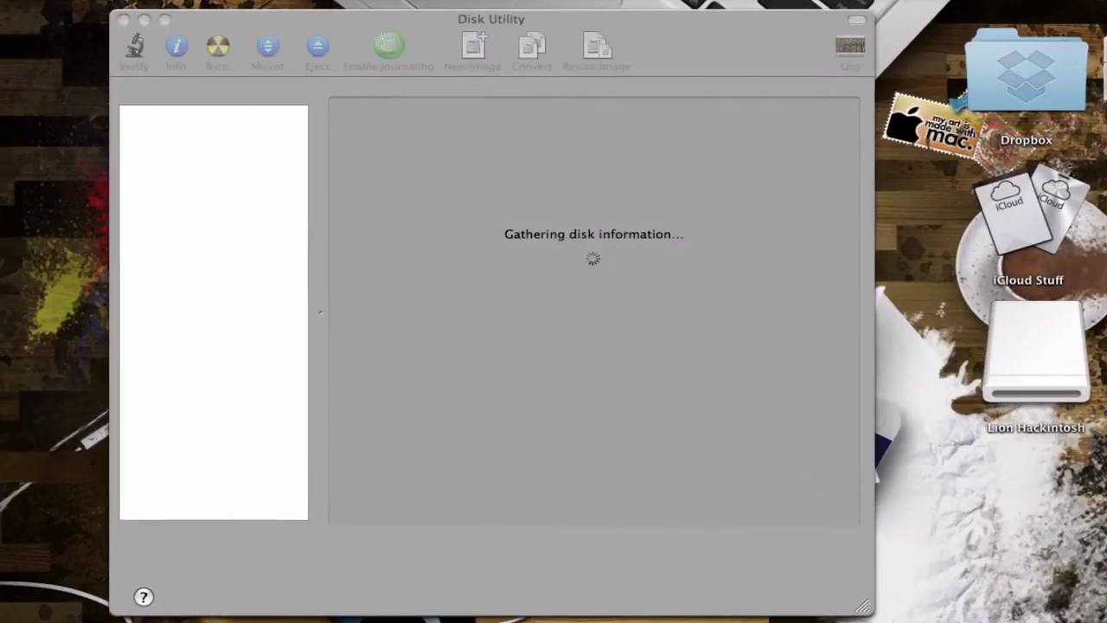
pyautogui.moveTo(678, 39)
pyautogui.mouseDown()
pyautogui.moveTo(713, 42)
pyautogui.moveTo(680, 40)
pyautogui.mouseUp()
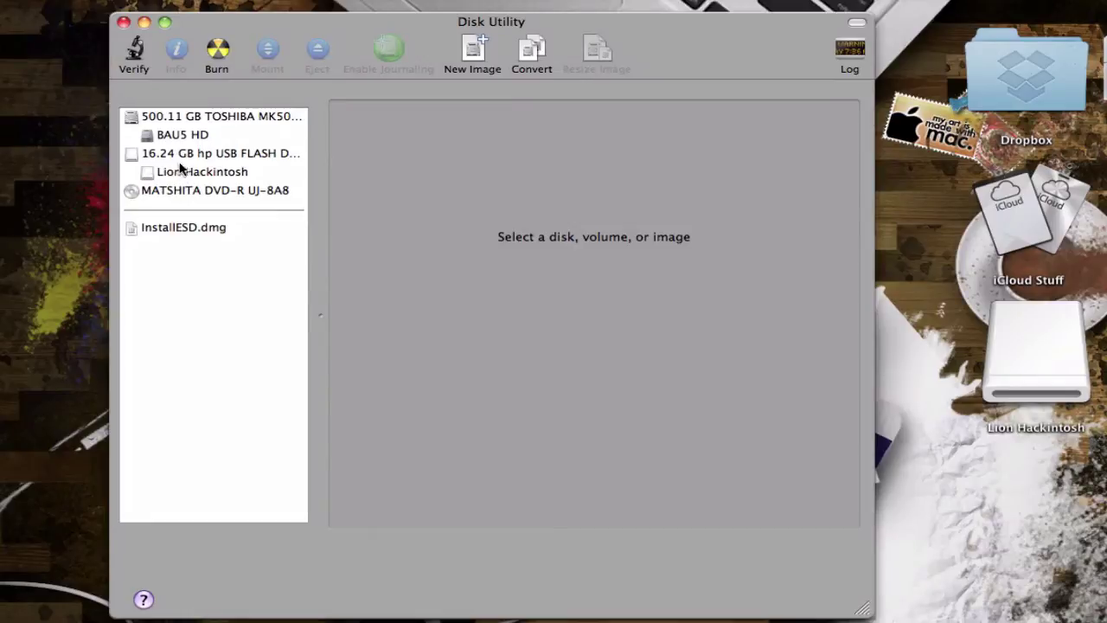
# Set the 16.24 GB hp USB flash drive's volume scheme to 1 Partition and review its partition table options without changing them.
pyautogui.click(147, 176)
pyautogui.click(275, 215)
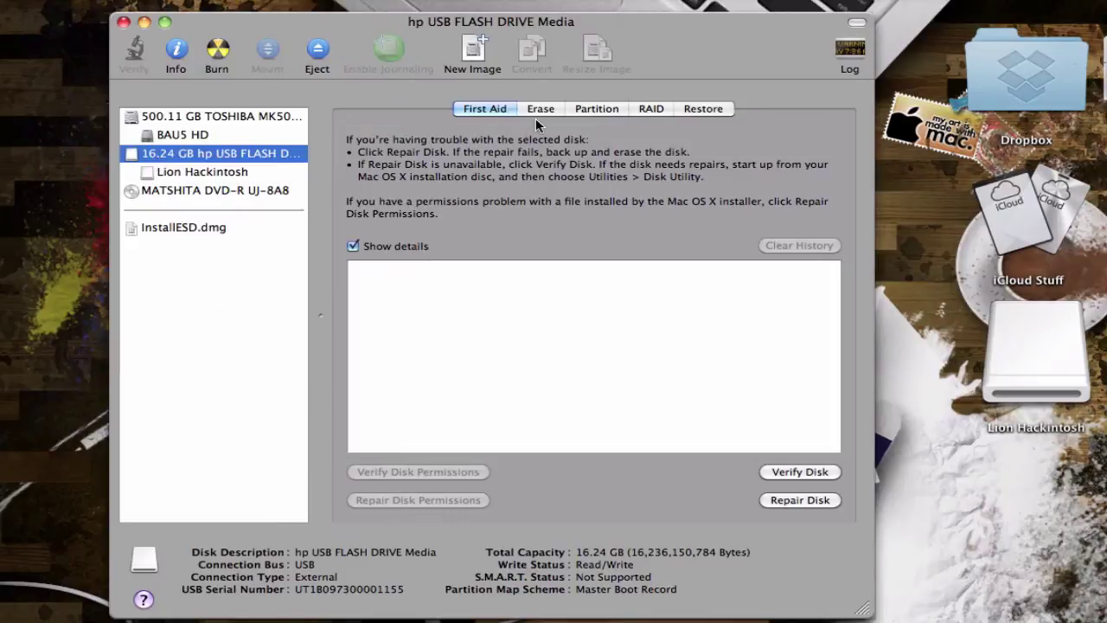
pyautogui.click(621, 110)
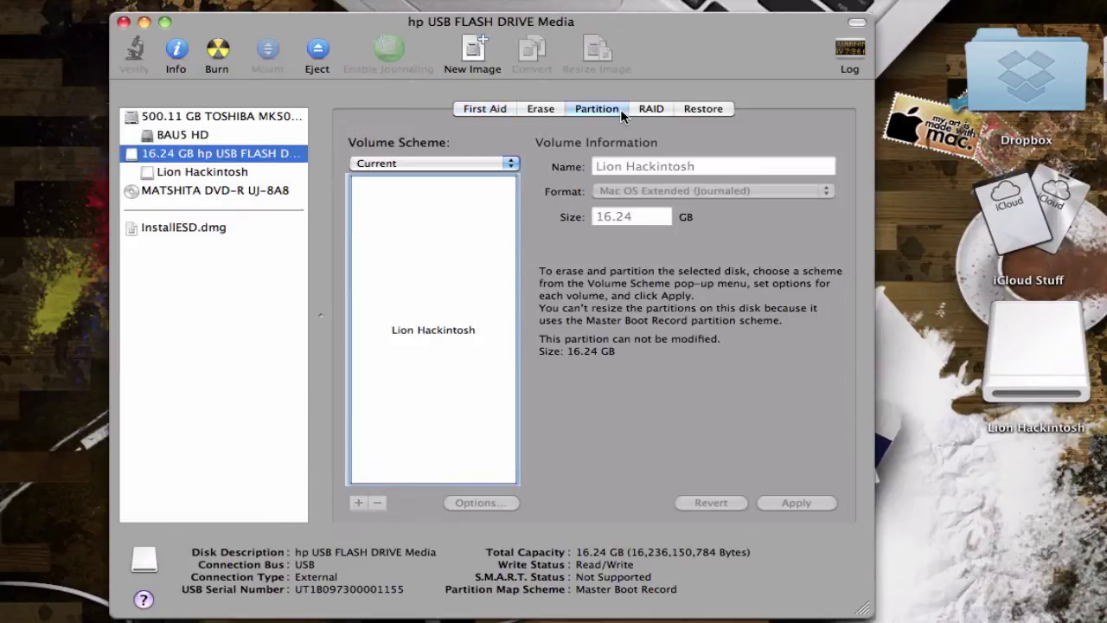
pyautogui.click(490, 163)
pyautogui.click(331, 155)
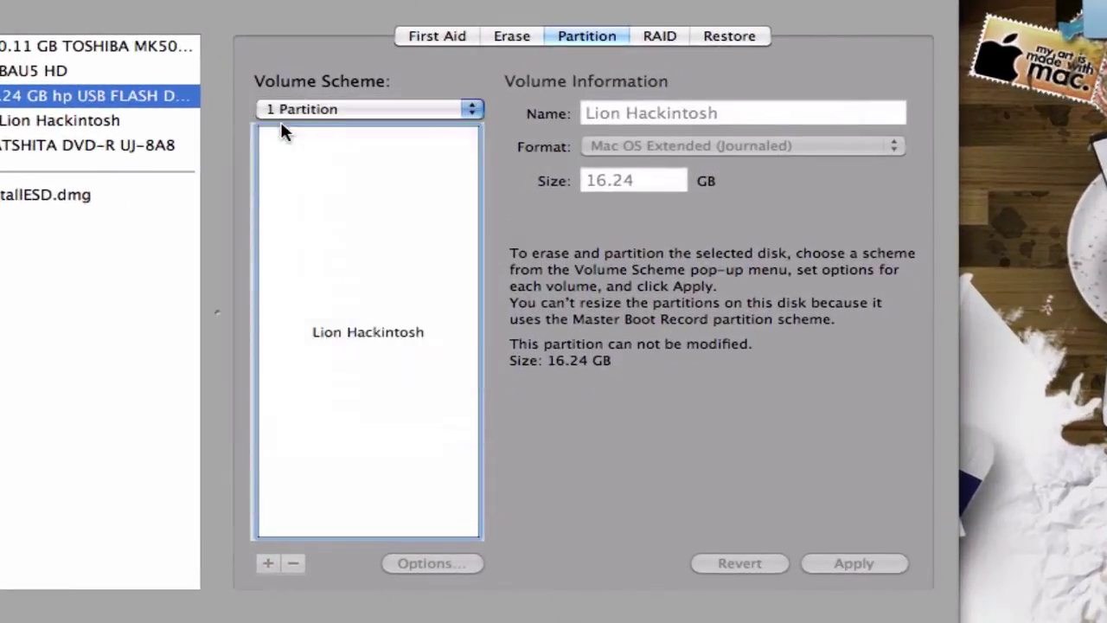
pyautogui.click(443, 563)
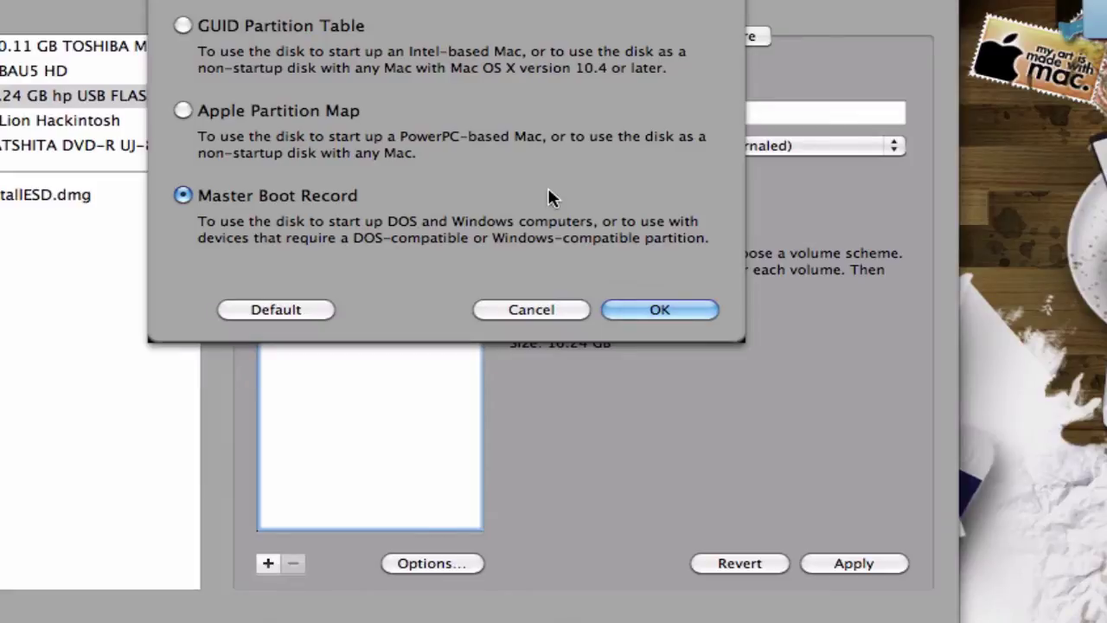
pyautogui.click(510, 316)
# Clear the new partition's name and review the available formats, keeping Mac OS Extended (Journaled).
pyautogui.tripleClick(674, 115)
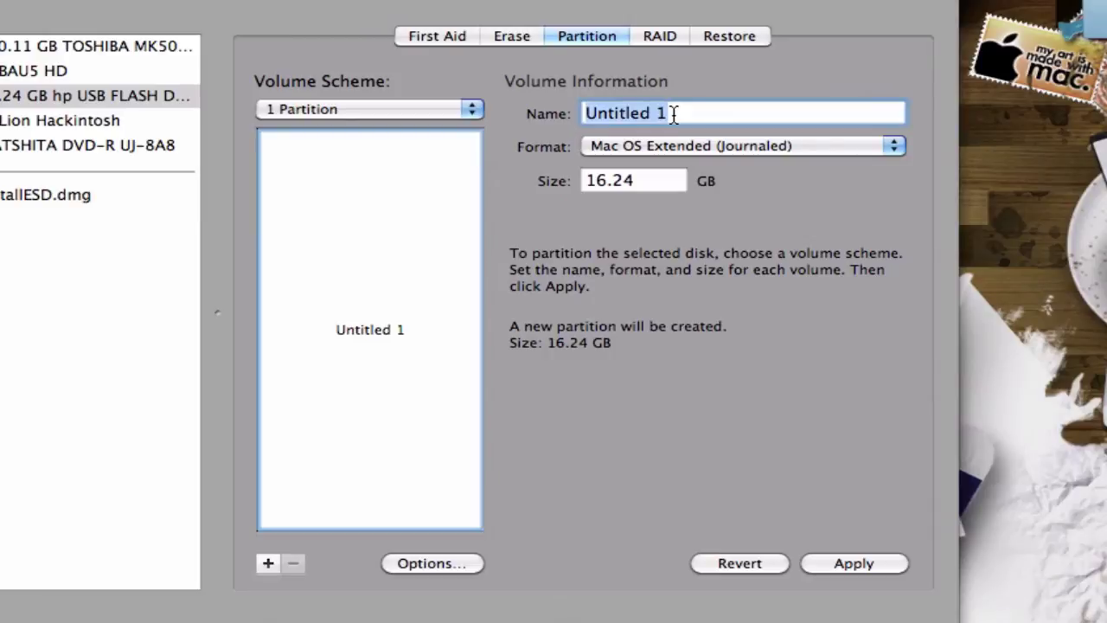
pyautogui.write('Lio')
pyautogui.press('BackSpace')
pyautogui.press('BackSpace')
pyautogui.press('BackSpace')
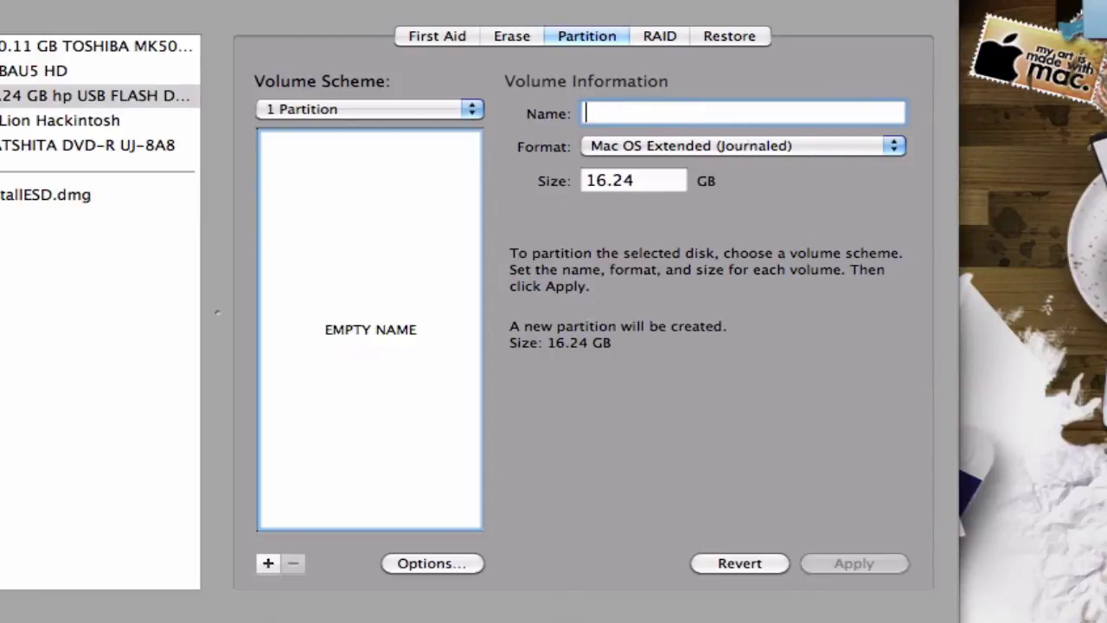
pyautogui.click(662, 148)
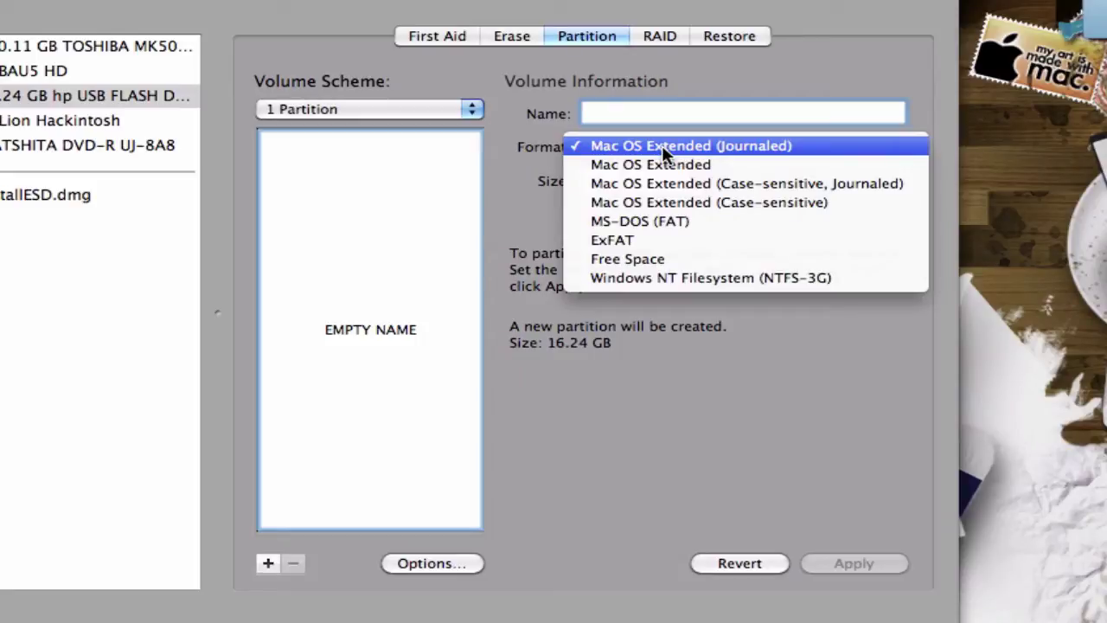
pyautogui.click(674, 358)
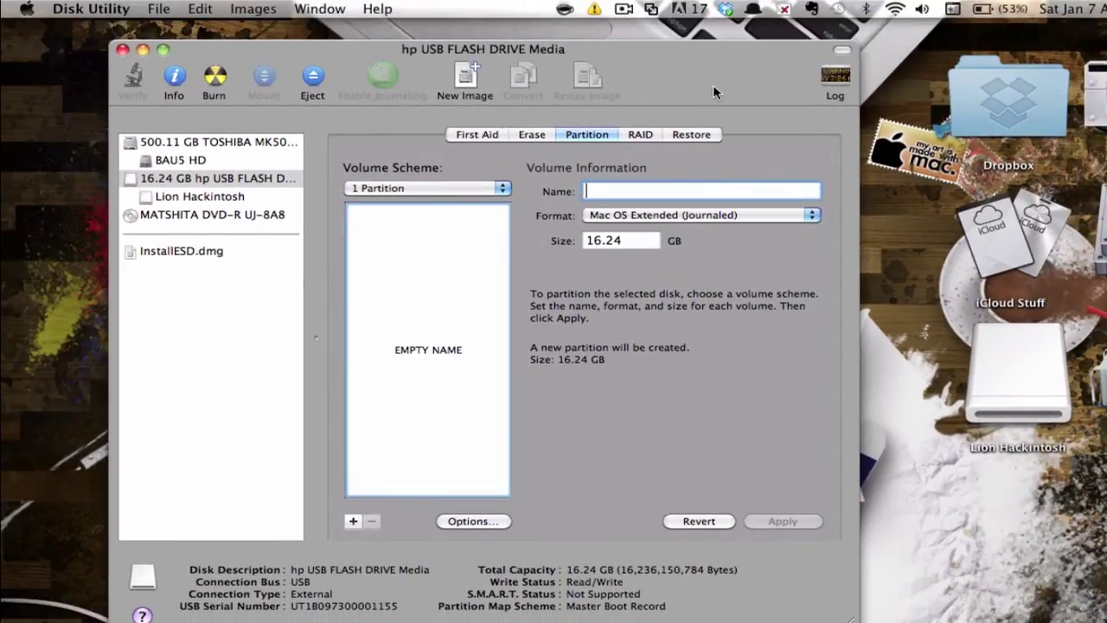
# Quit Disk Utility and discard the unapplied partition changes.
pyautogui.press('super+q')
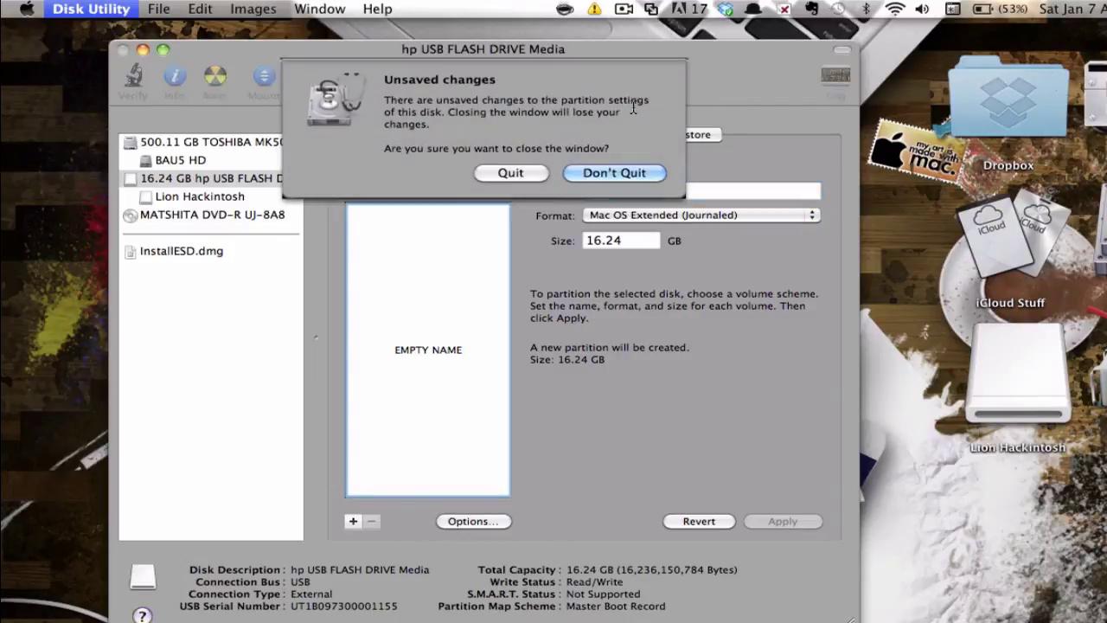
pyautogui.click(502, 173)
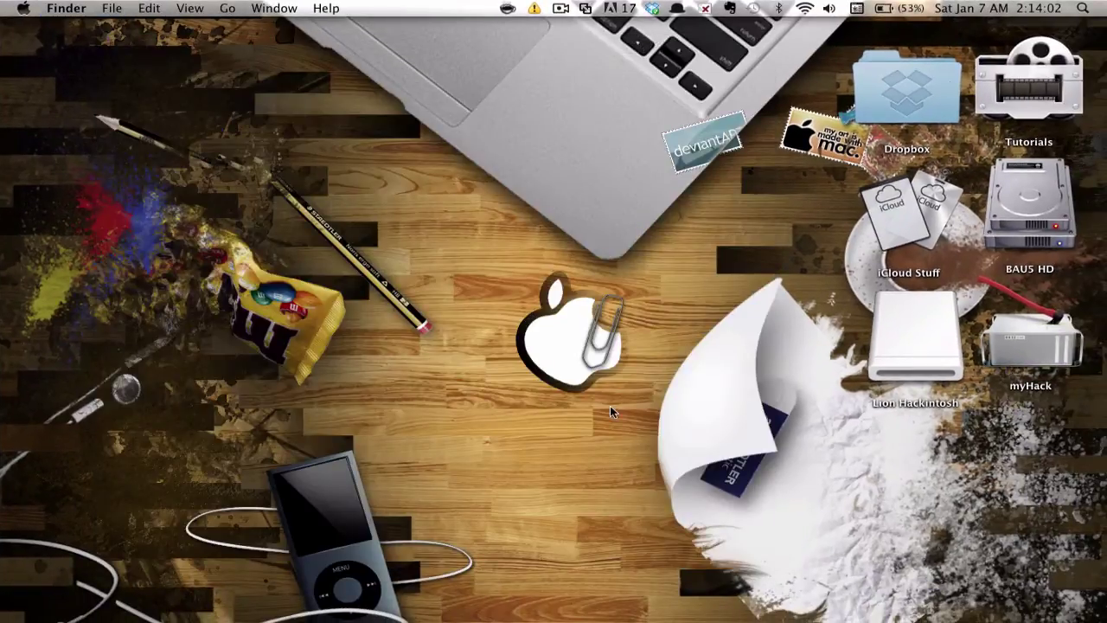
# Launch myHack from the desktop and enter the account password to grant it root permissions.
pyautogui.doubleClick(1020, 328)
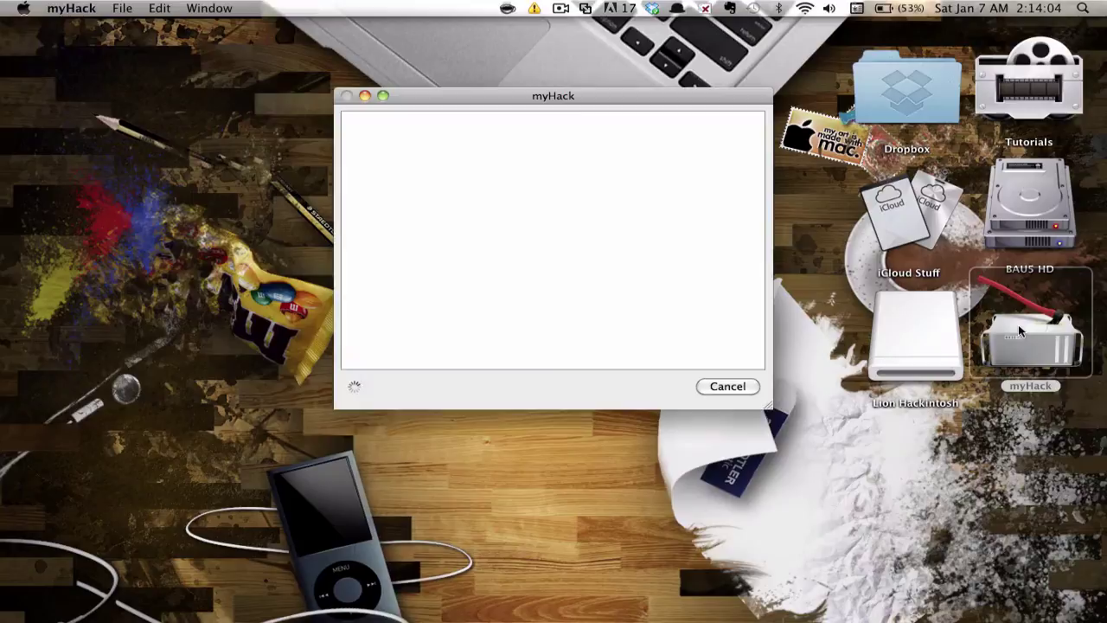
pyautogui.write('•')
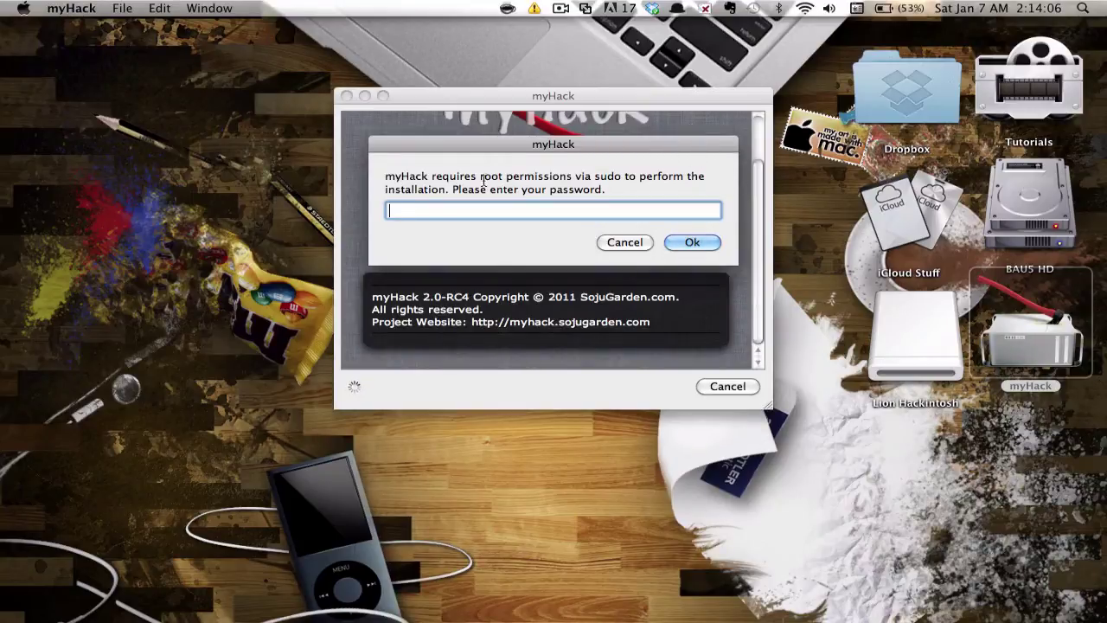
pyautogui.write('••••••••••••')
pyautogui.press('Return')
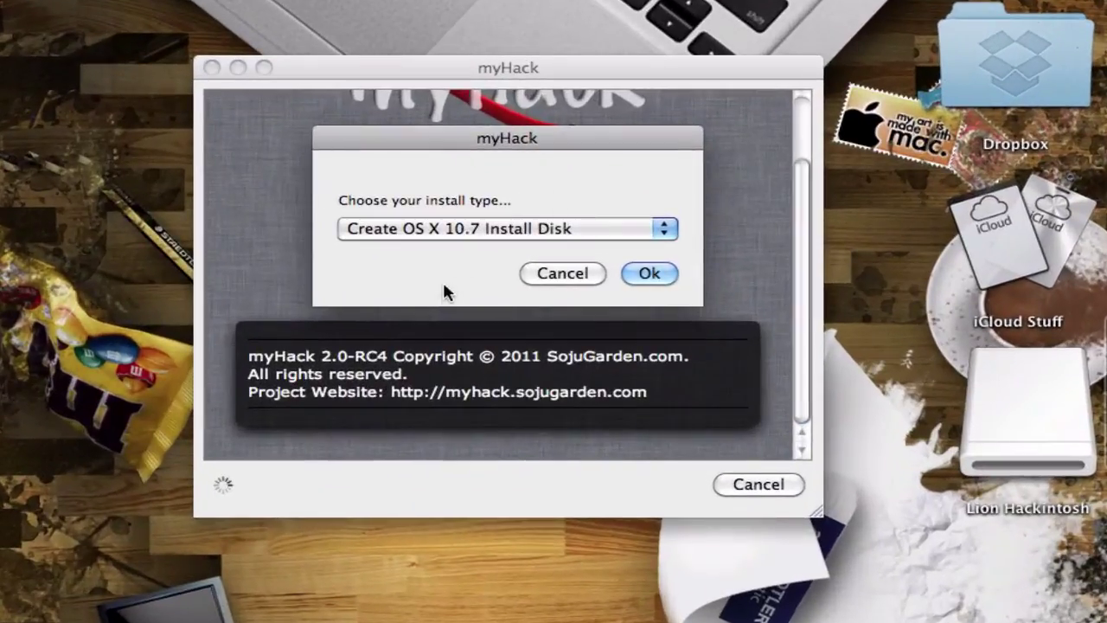
# Choose Create OS X 10.7 Install Disk as the myHack install type and confirm it.
pyautogui.click(665, 230)
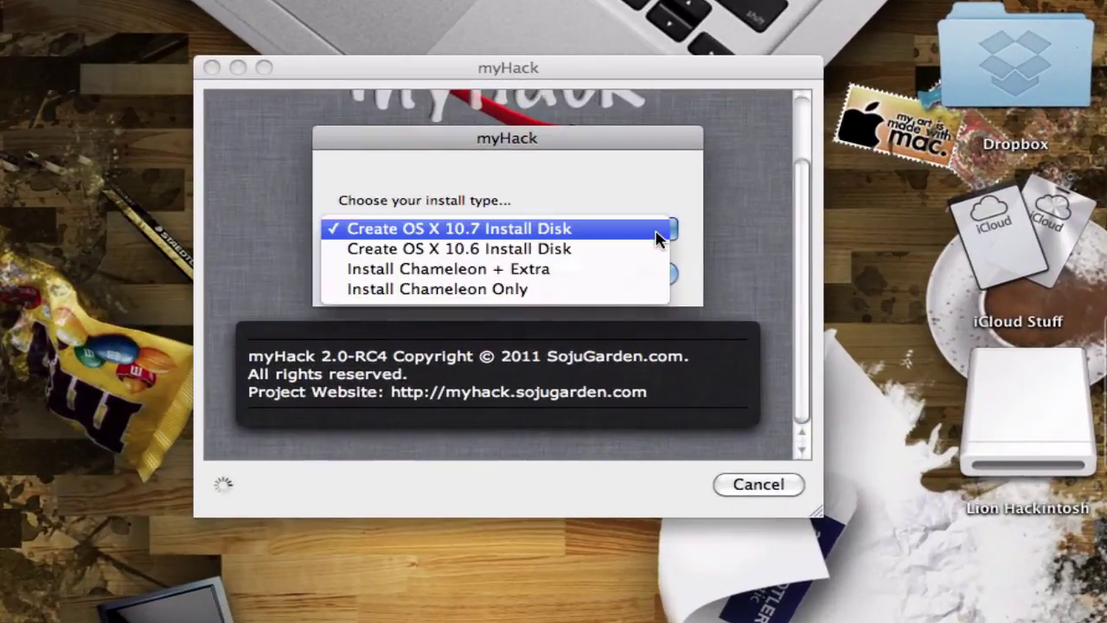
pyautogui.click(534, 230)
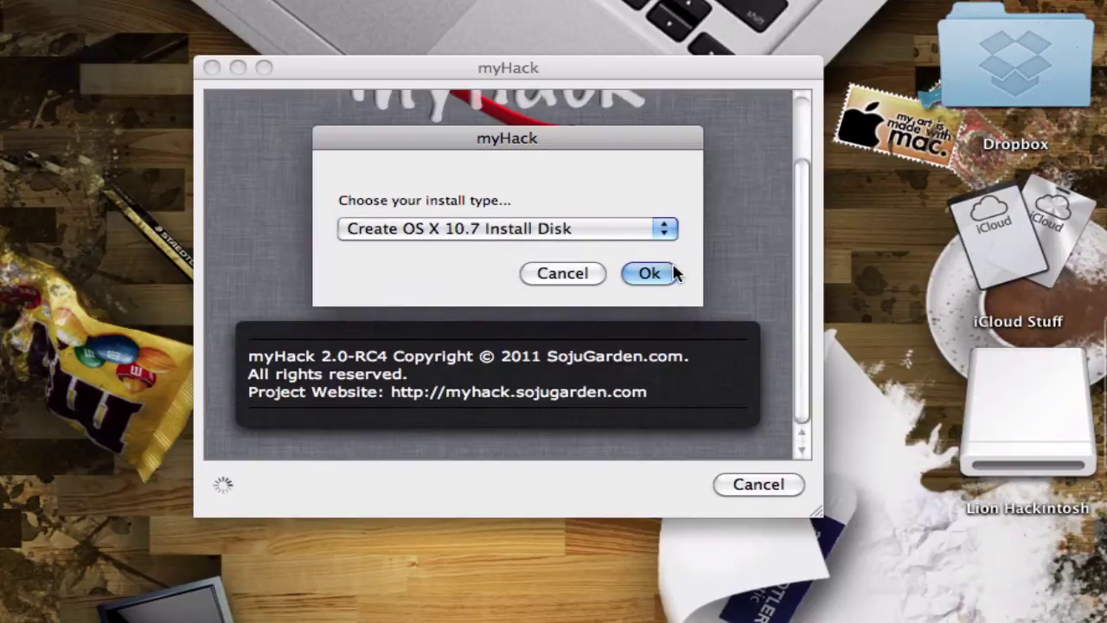
pyautogui.click(650, 273)
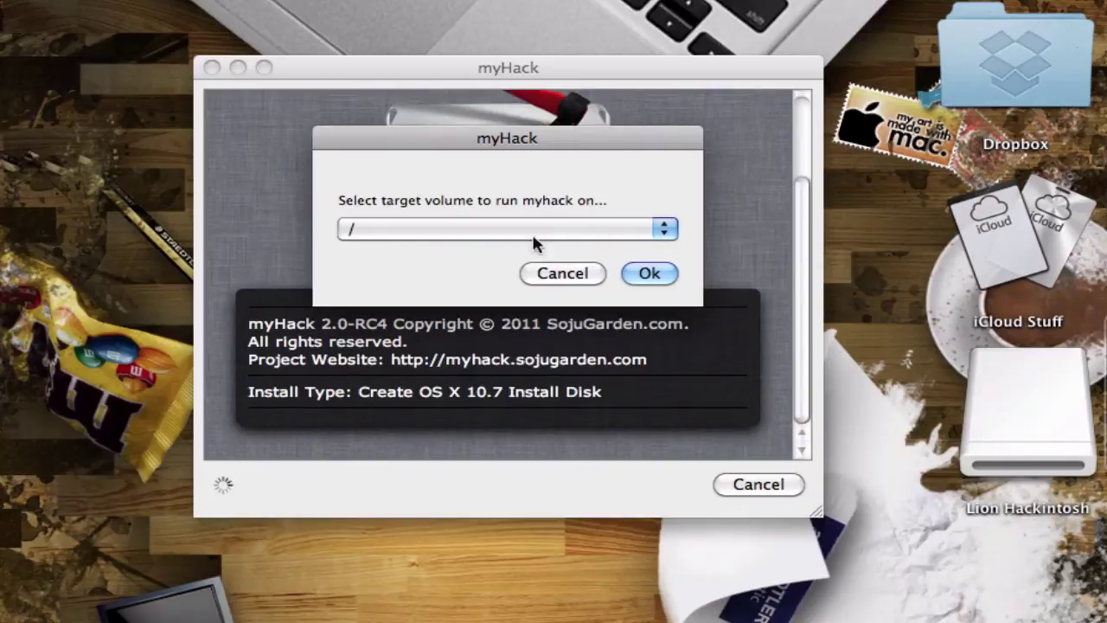
# Set /Volumes/Lion Hackintosh as the target volume for myHack and confirm it.
pyautogui.click(458, 234)
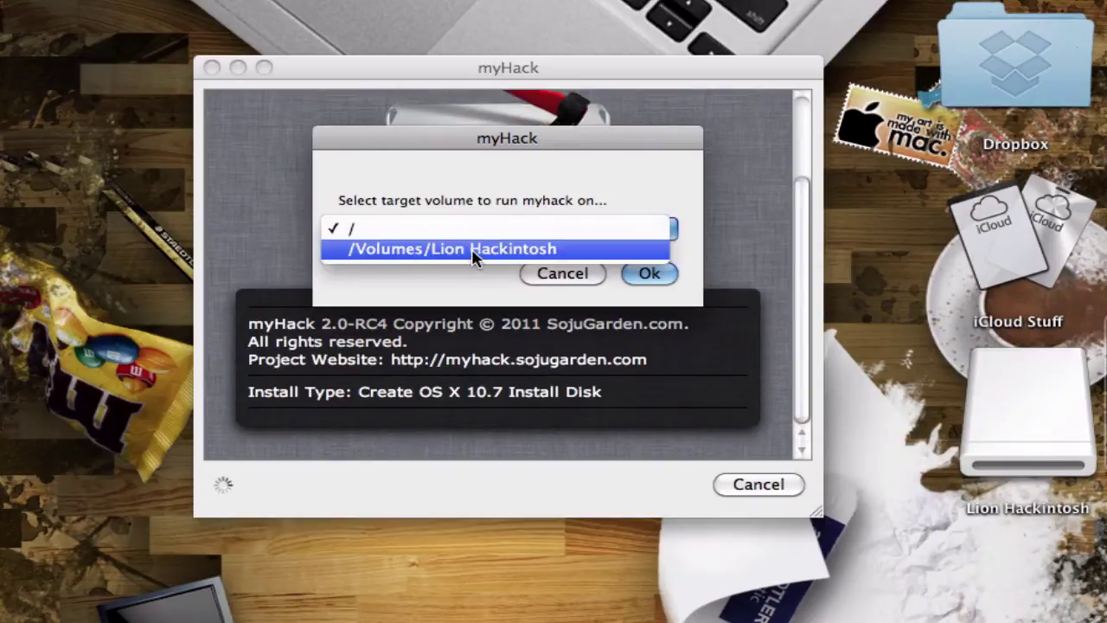
pyautogui.click(482, 250)
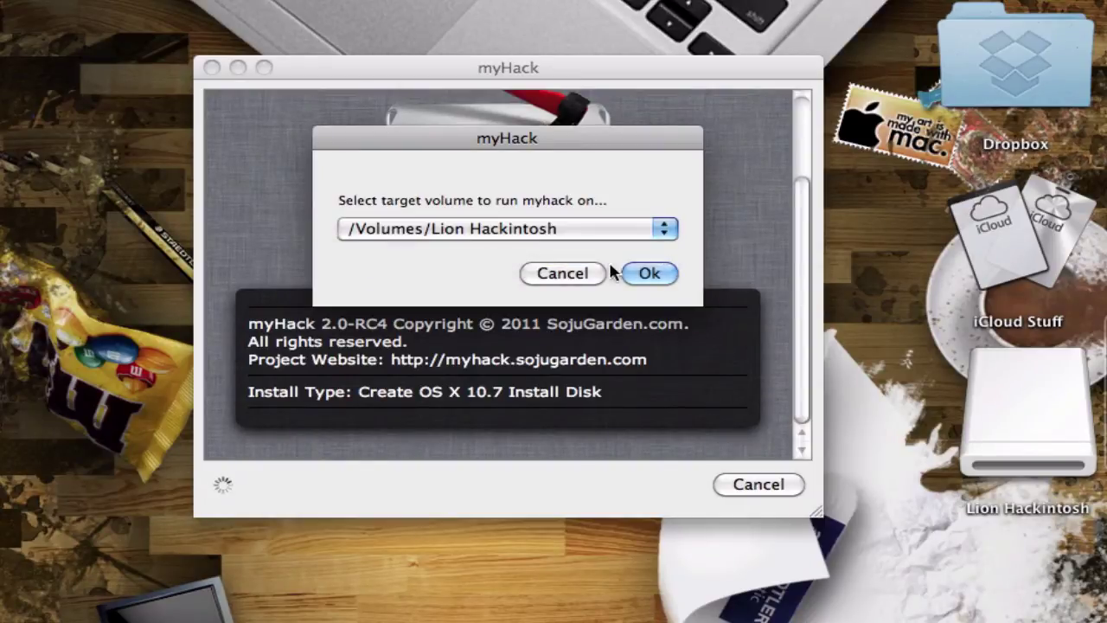
pyautogui.click(649, 273)
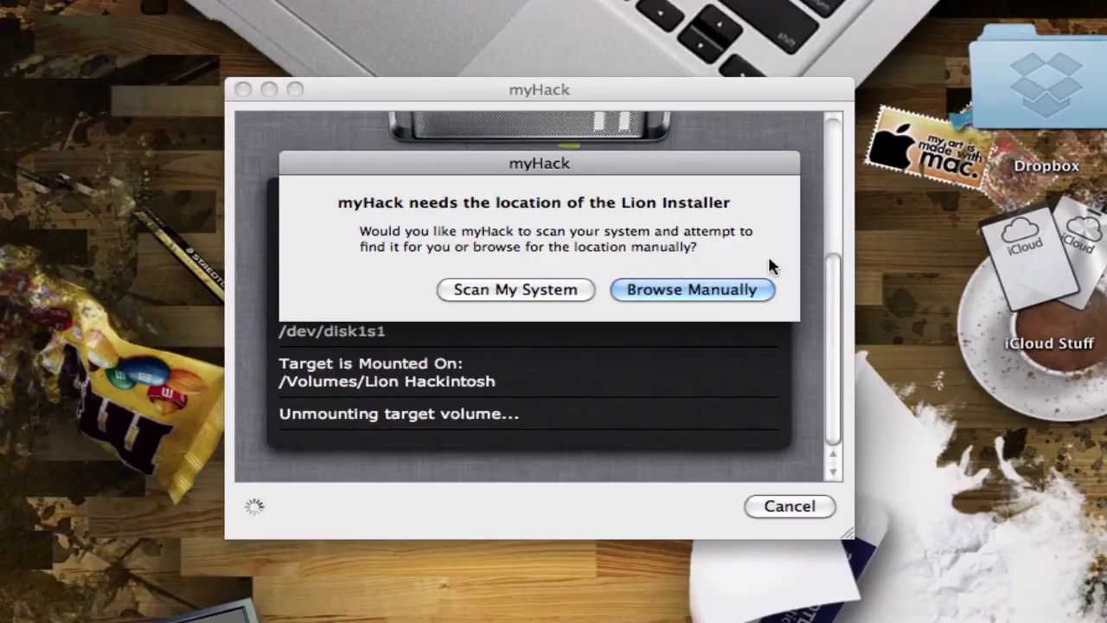
# Browse manually for the Lion installer and select Install Mac OS X Lion in the Applications folder as the source.
pyautogui.click(719, 294)
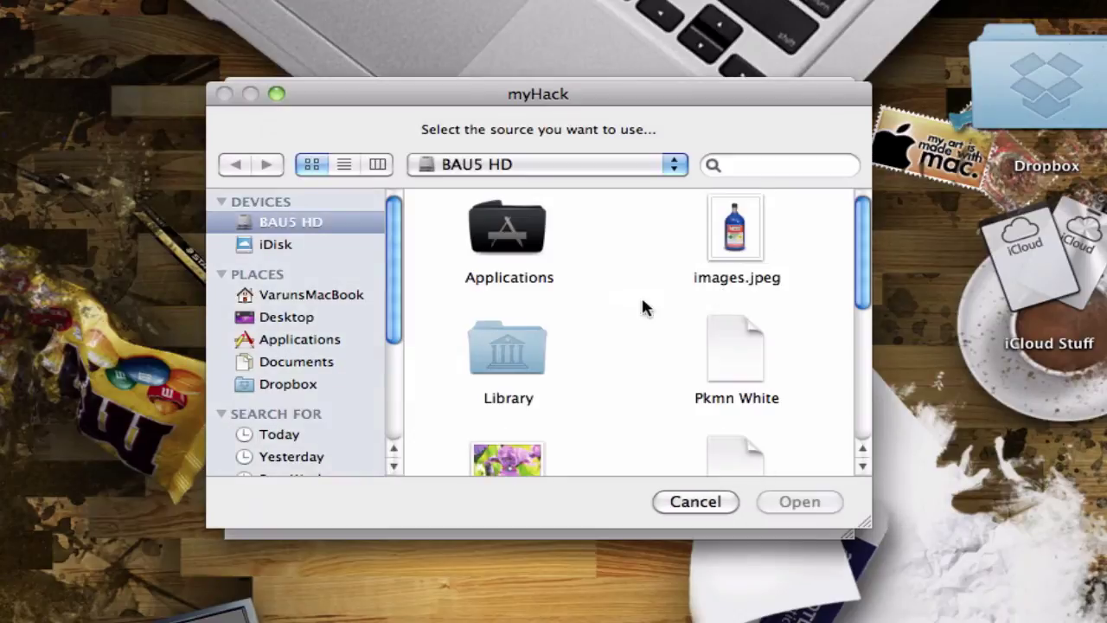
pyautogui.click(294, 339)
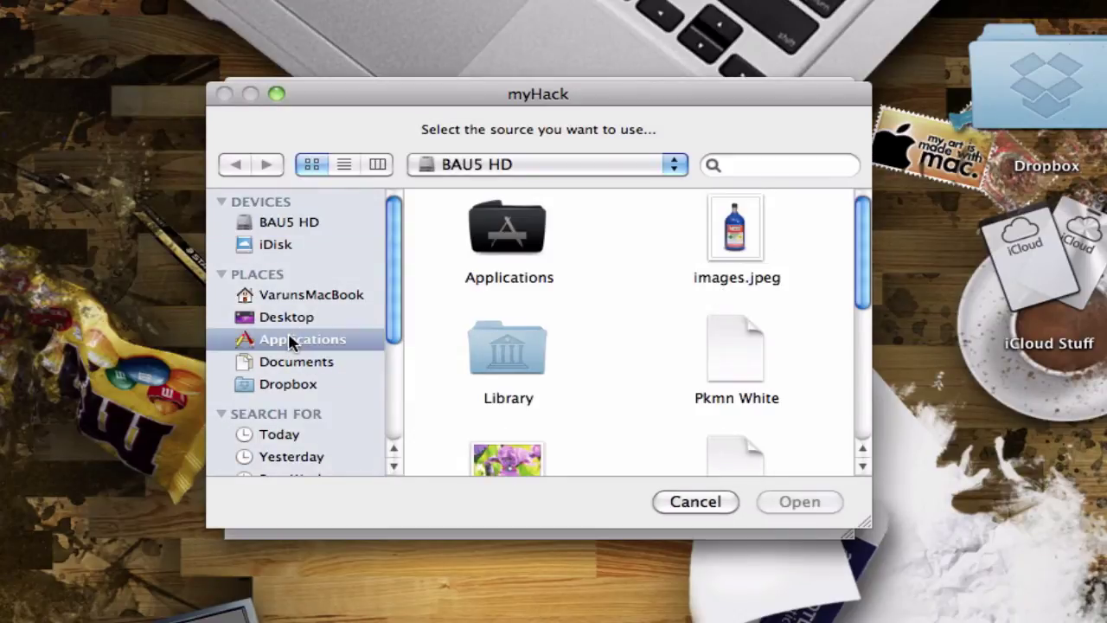
pyautogui.scroll(-10, 746, 339)
pyautogui.scroll(-15, 747, 337)
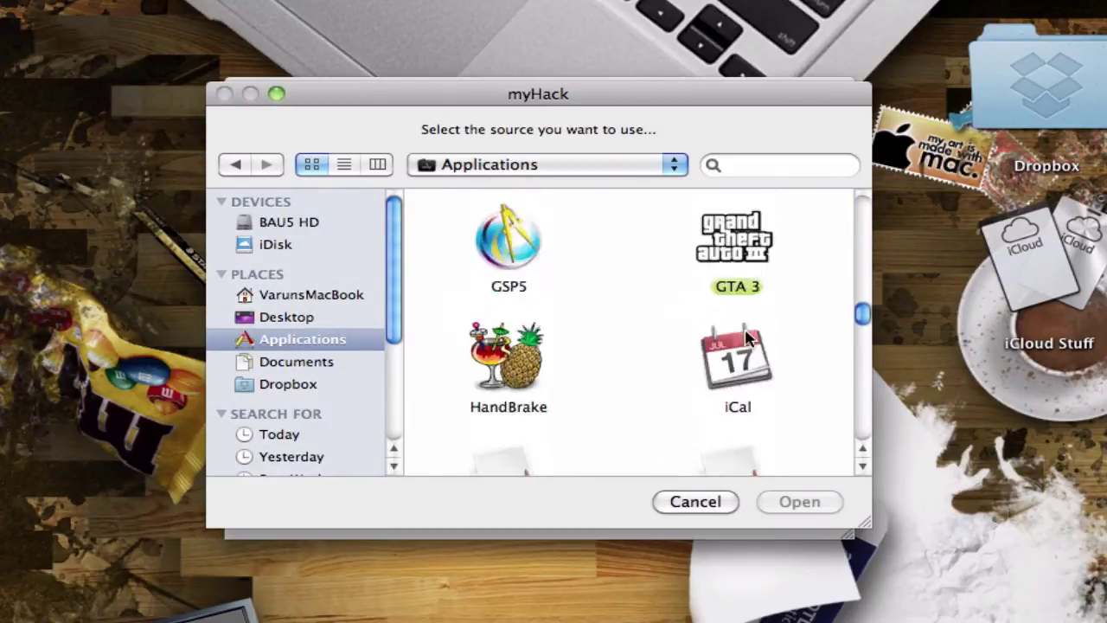
pyautogui.scroll(6, 718, 285)
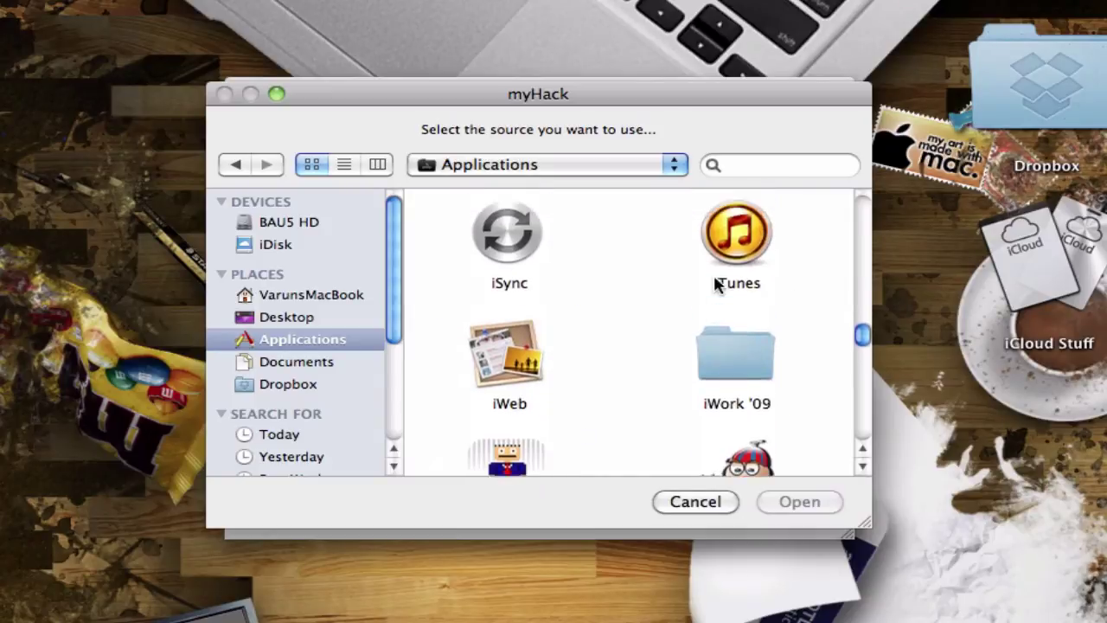
pyautogui.click(490, 369)
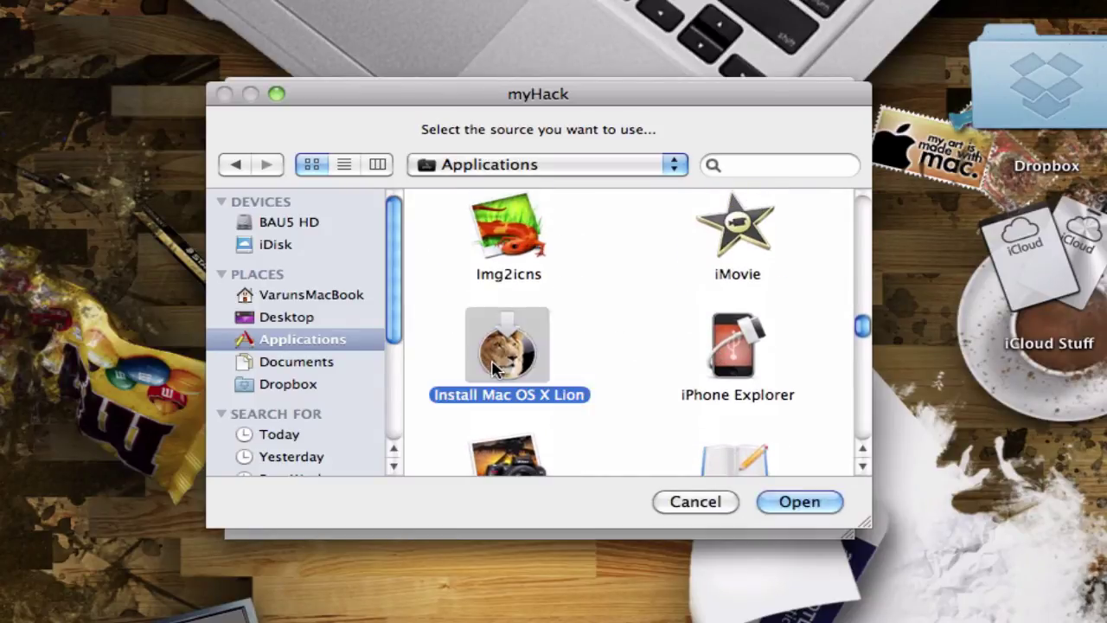
pyautogui.doubleClick(505, 358)
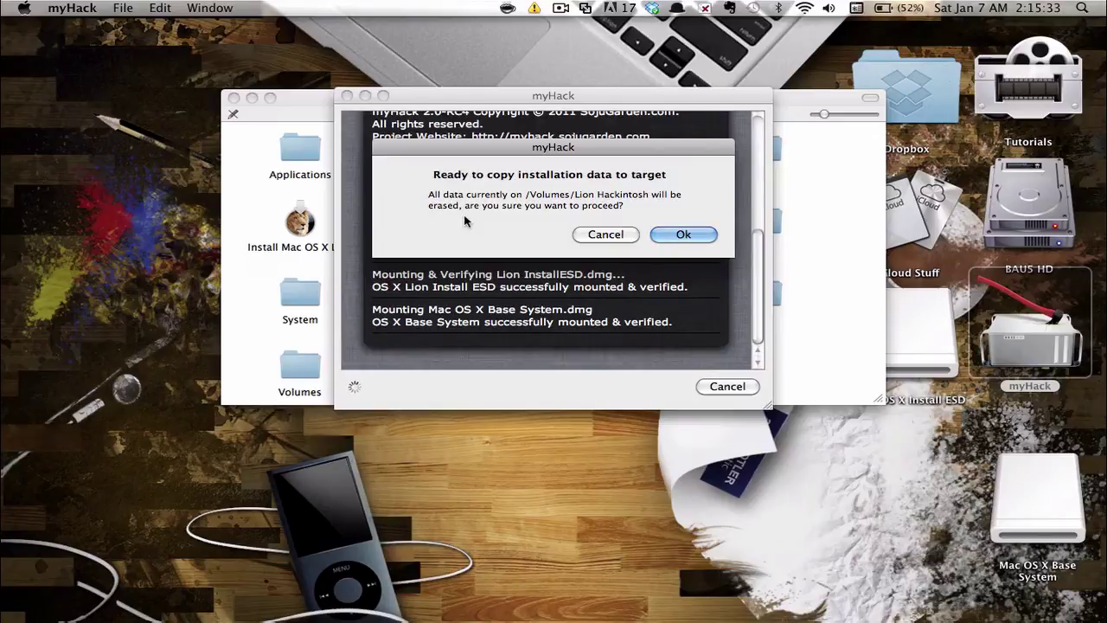
# Approve erasing /Volumes/Lion Hackintosh and copying the installation data to it, and move the Finder window behind myHack aside.
pyautogui.click(687, 239)
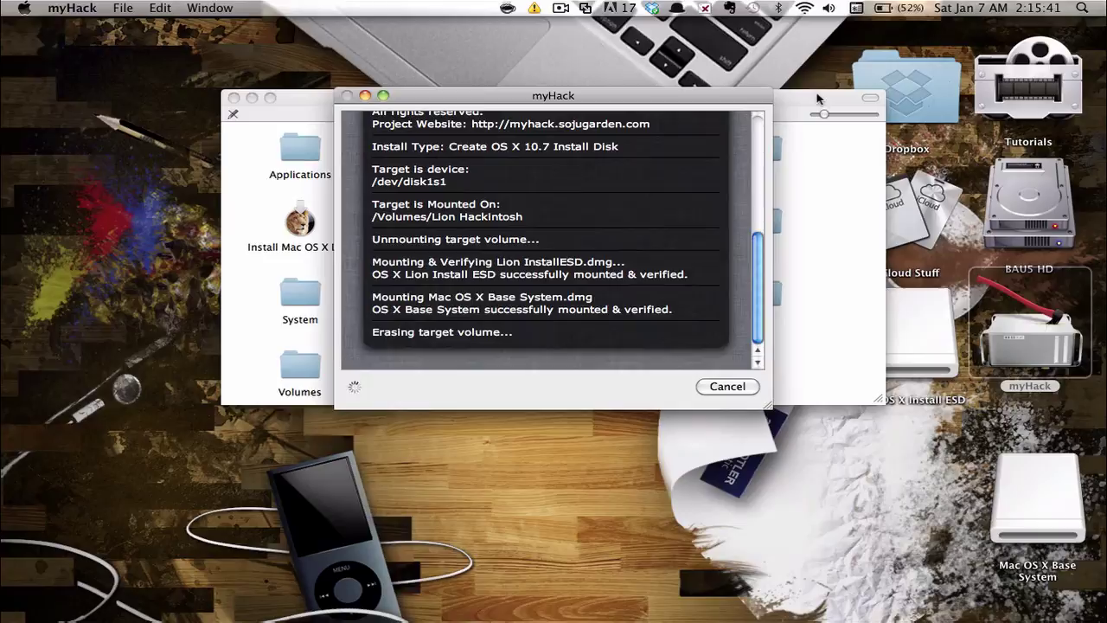
pyautogui.moveTo(816, 102); pyautogui.dragTo(734, 100)
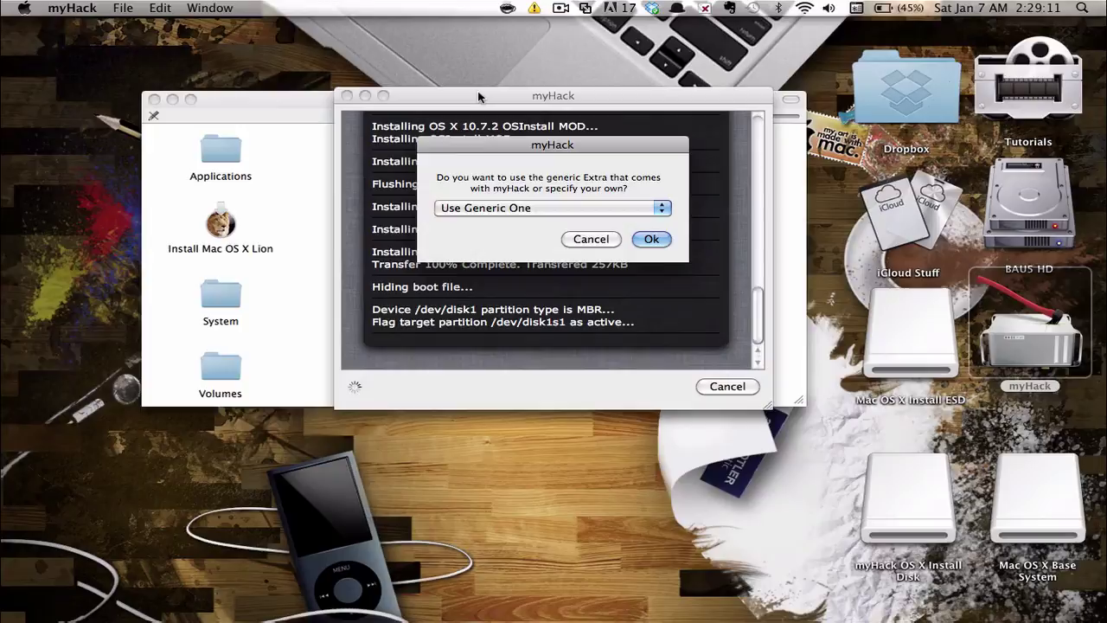
# Choose Use Generic One for the myHack Extra and confirm it.
pyautogui.click(546, 208)
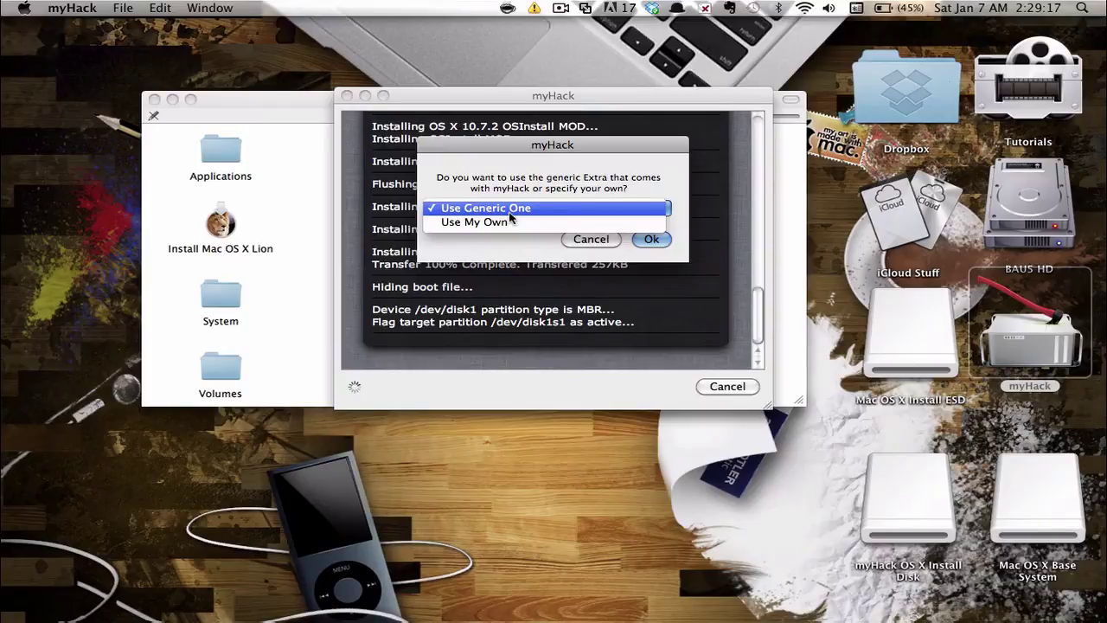
pyautogui.click(511, 213)
pyautogui.click(638, 242)
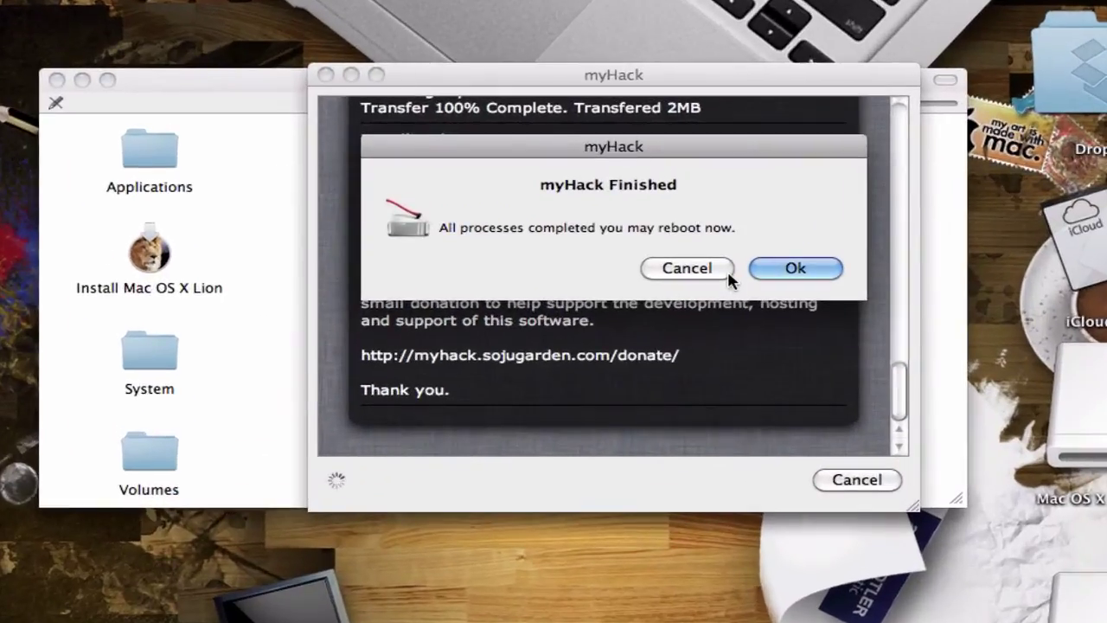
# Acknowledge the myHack Finished notice, quit myHack and close the Mac OS X Base System window.
pyautogui.click(816, 270)
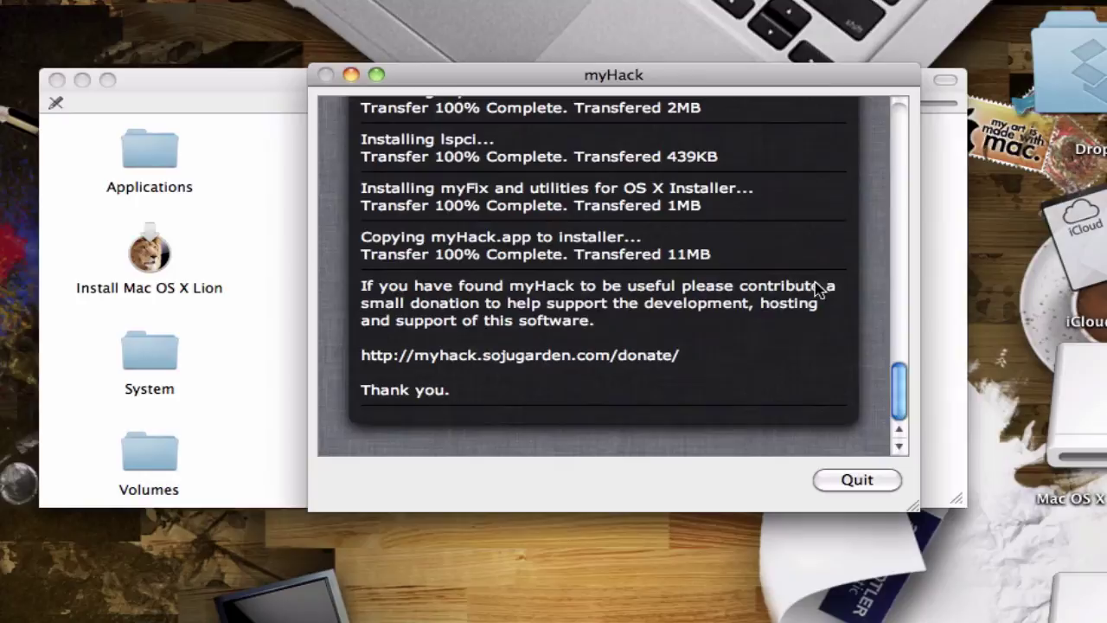
pyautogui.click(858, 482)
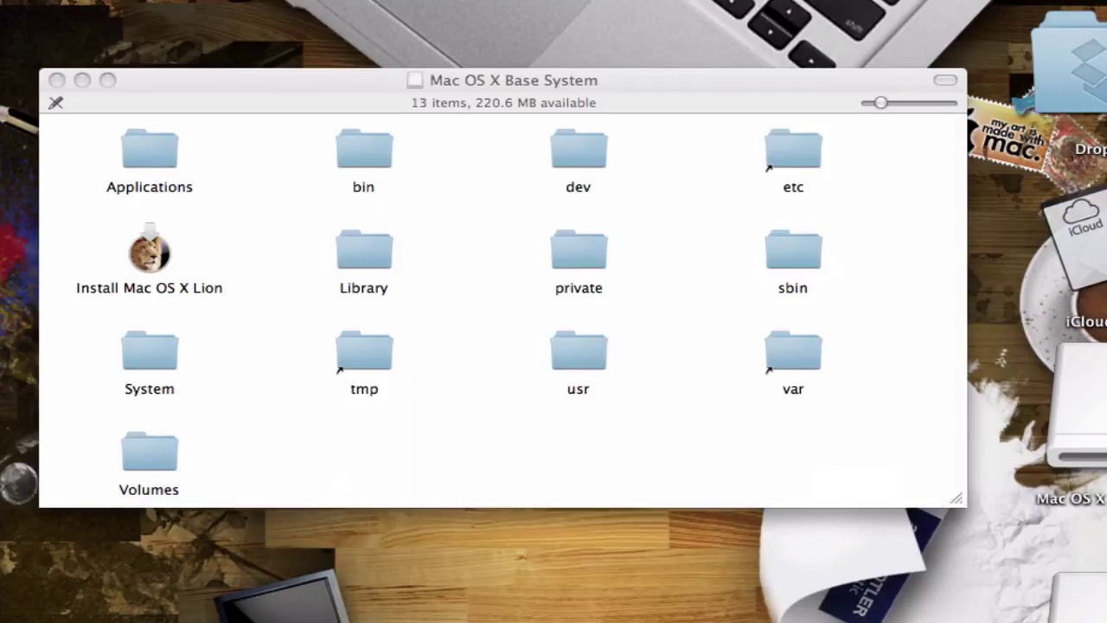
pyautogui.click(57, 80)
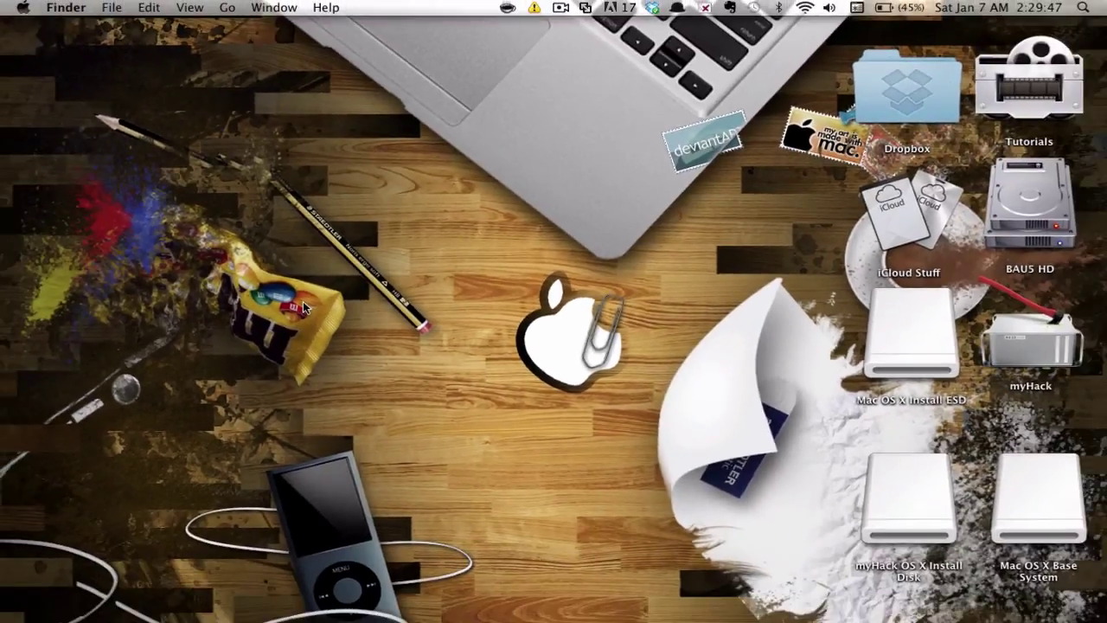